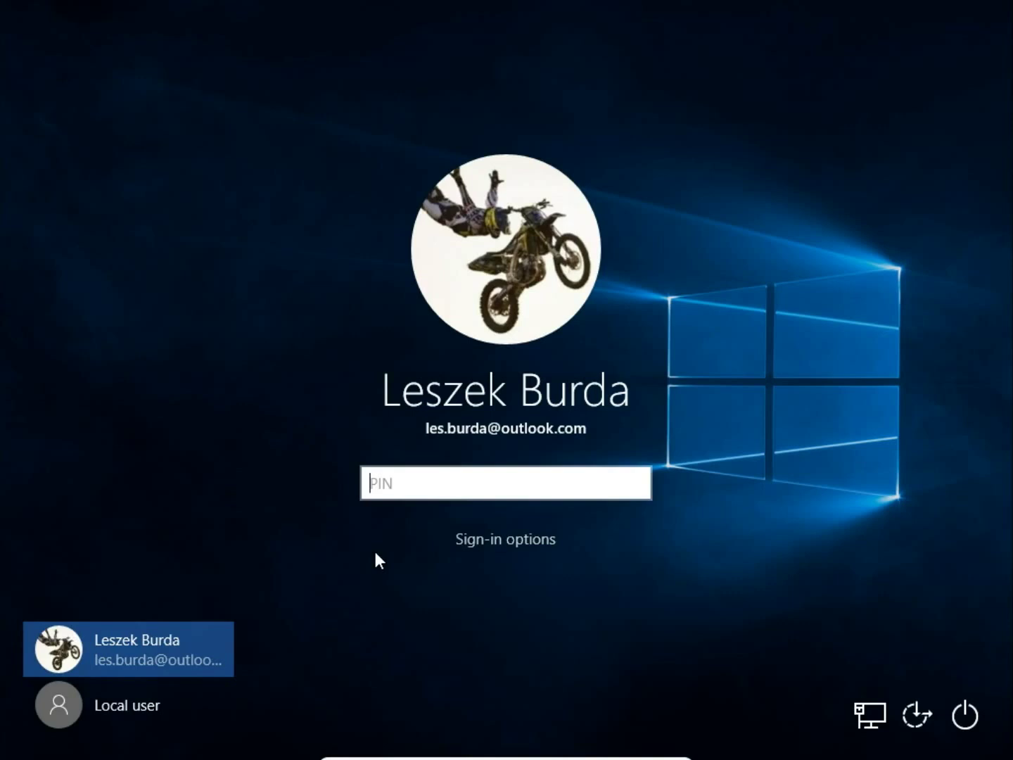
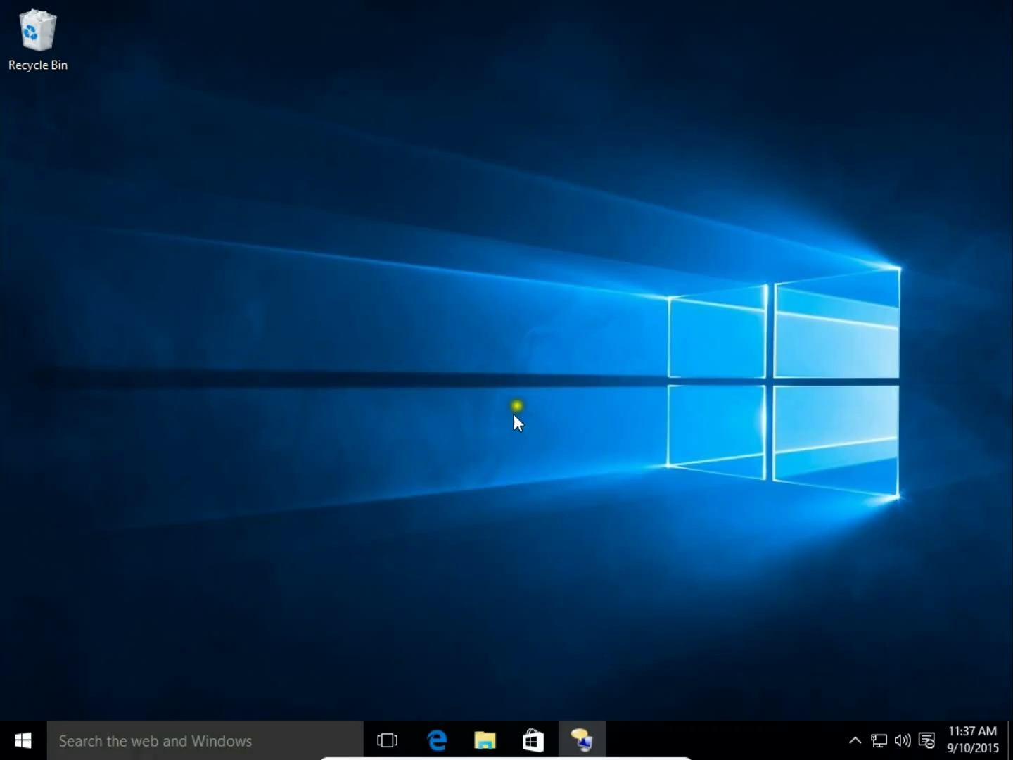
# Open Control Panel from the Start button's Win+X menu.
pyautogui.rightClick(21, 743)
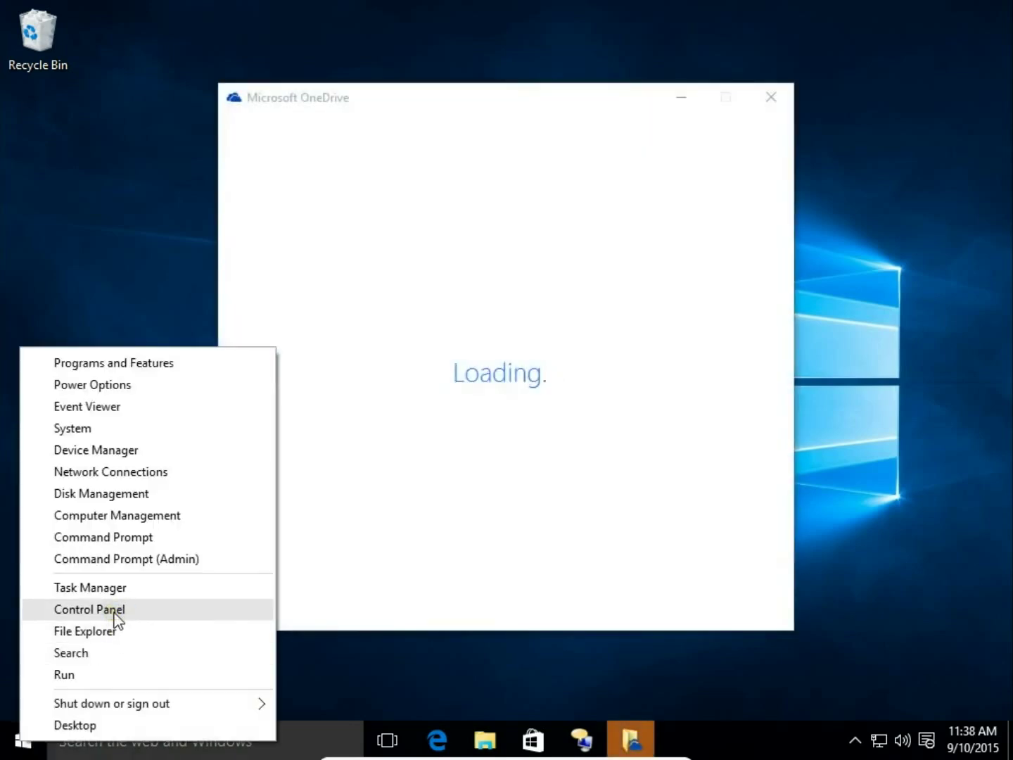
pyautogui.click(113, 610)
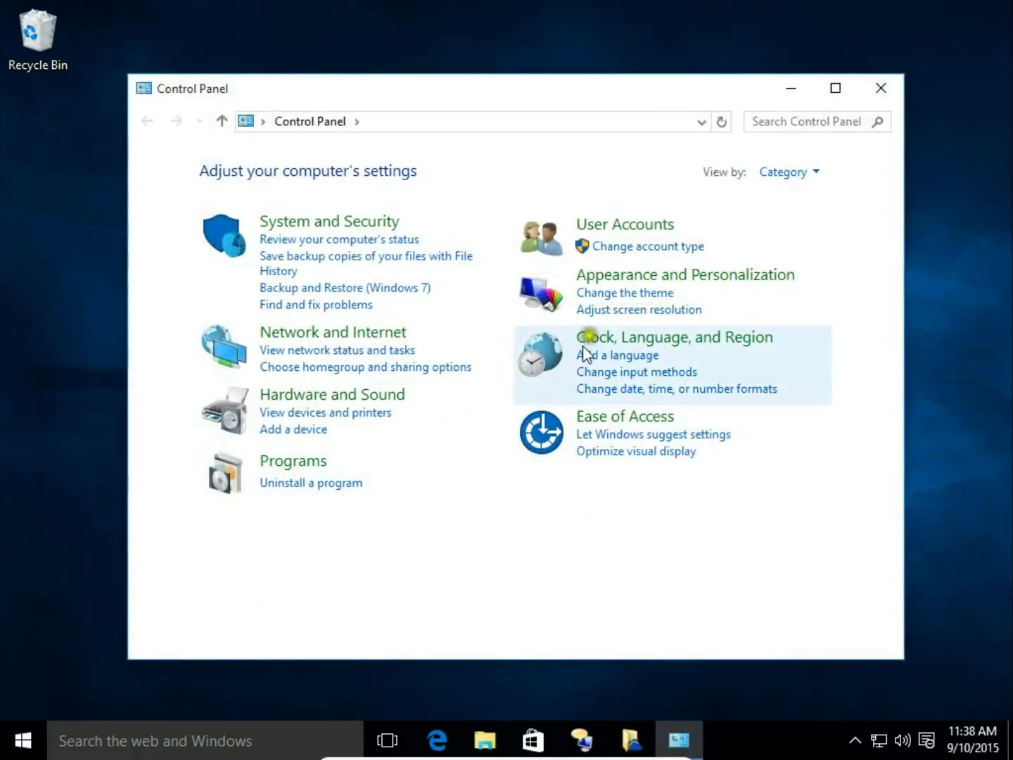
# Go to User Accounts and open the Remove user accounts list (Manage Accounts).
pyautogui.click(637, 225)
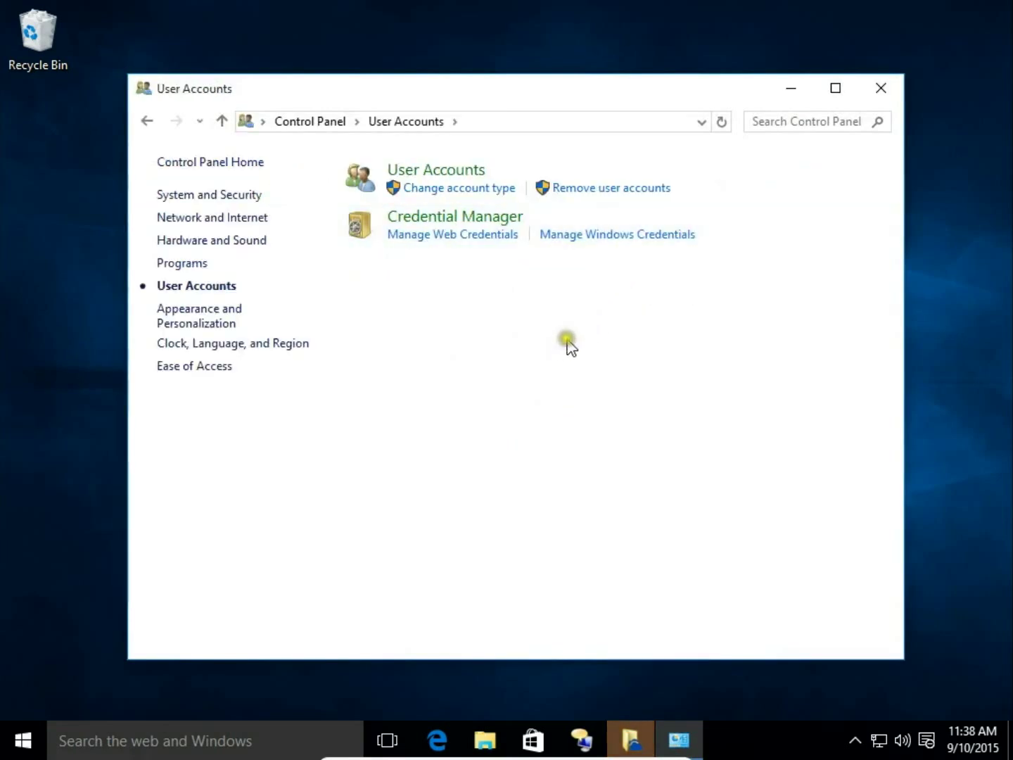
pyautogui.click(608, 188)
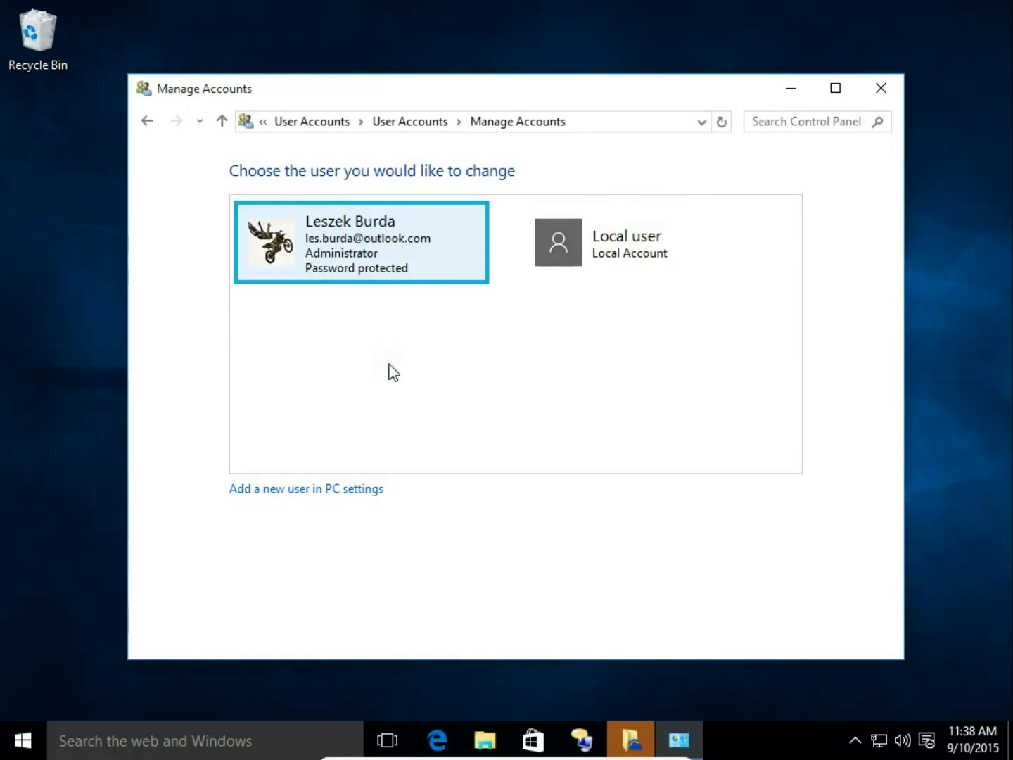
pyautogui.click(339, 265)
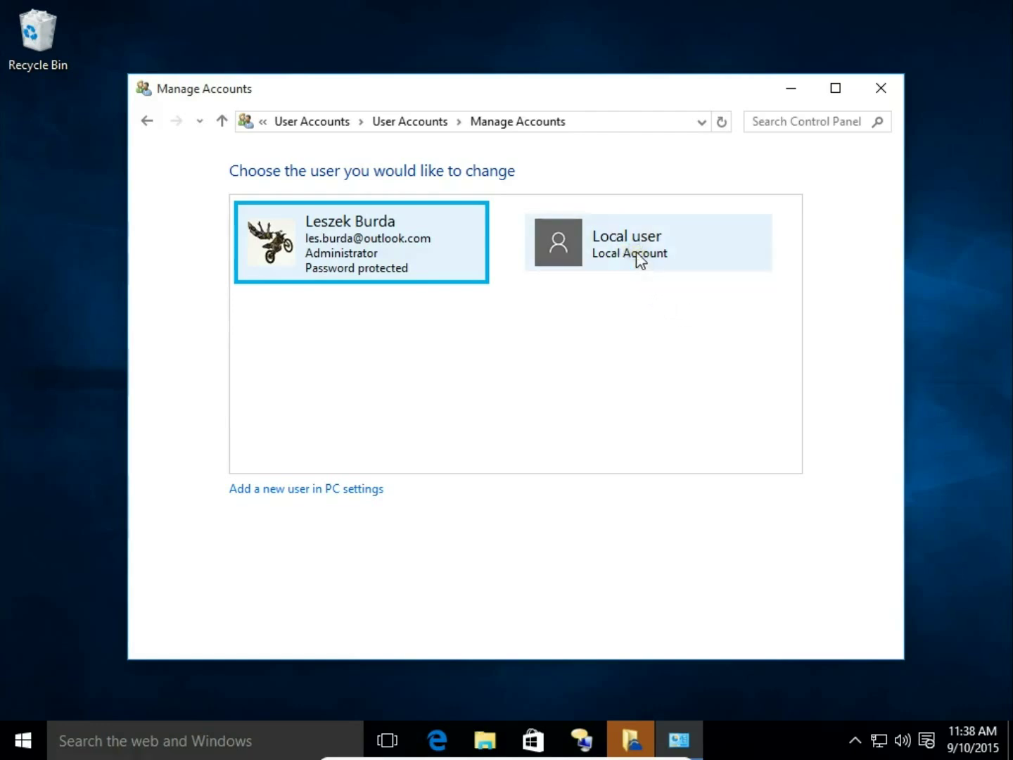
pyautogui.click(636, 250)
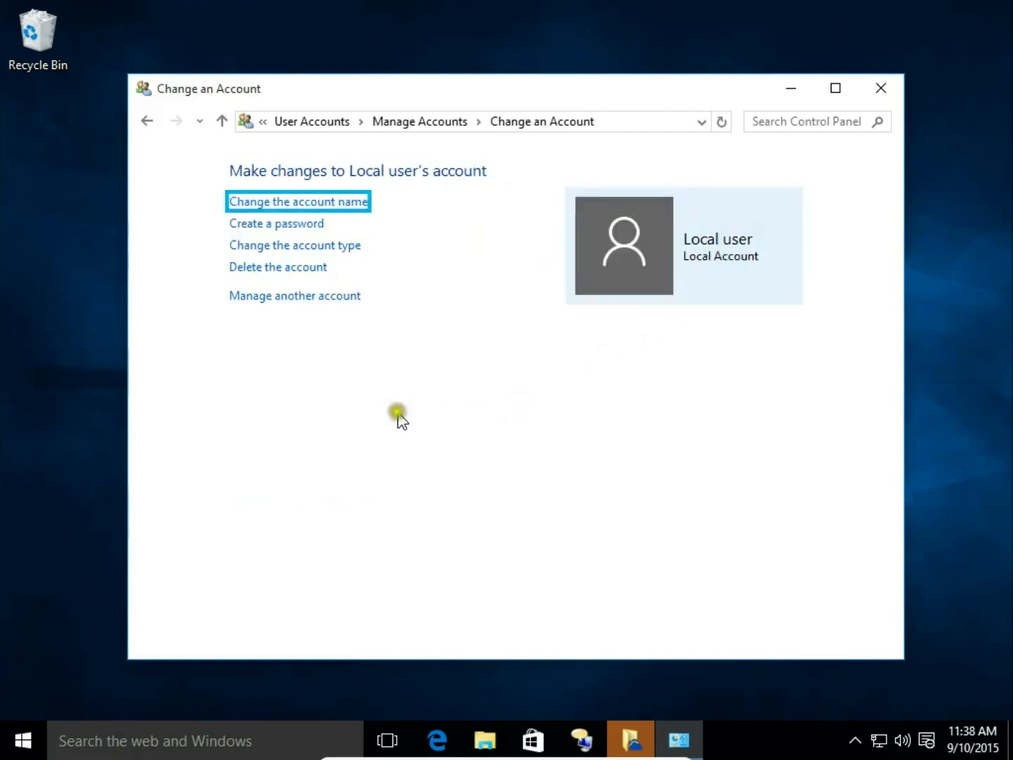
pyautogui.click(287, 273)
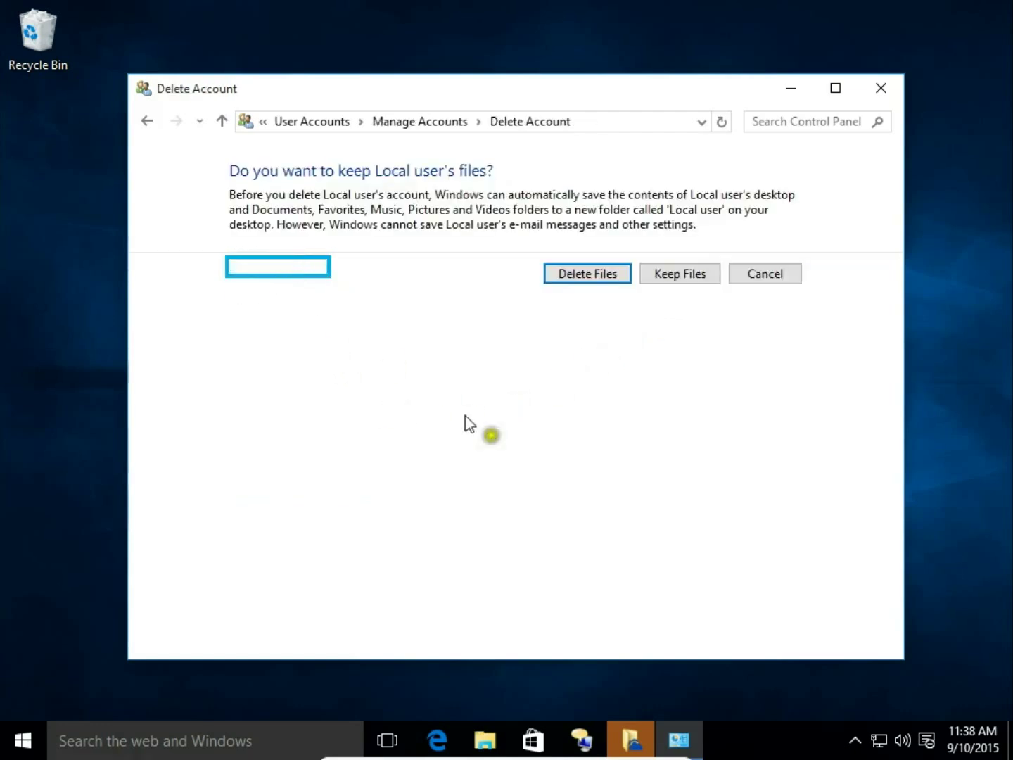
pyautogui.click(600, 278)
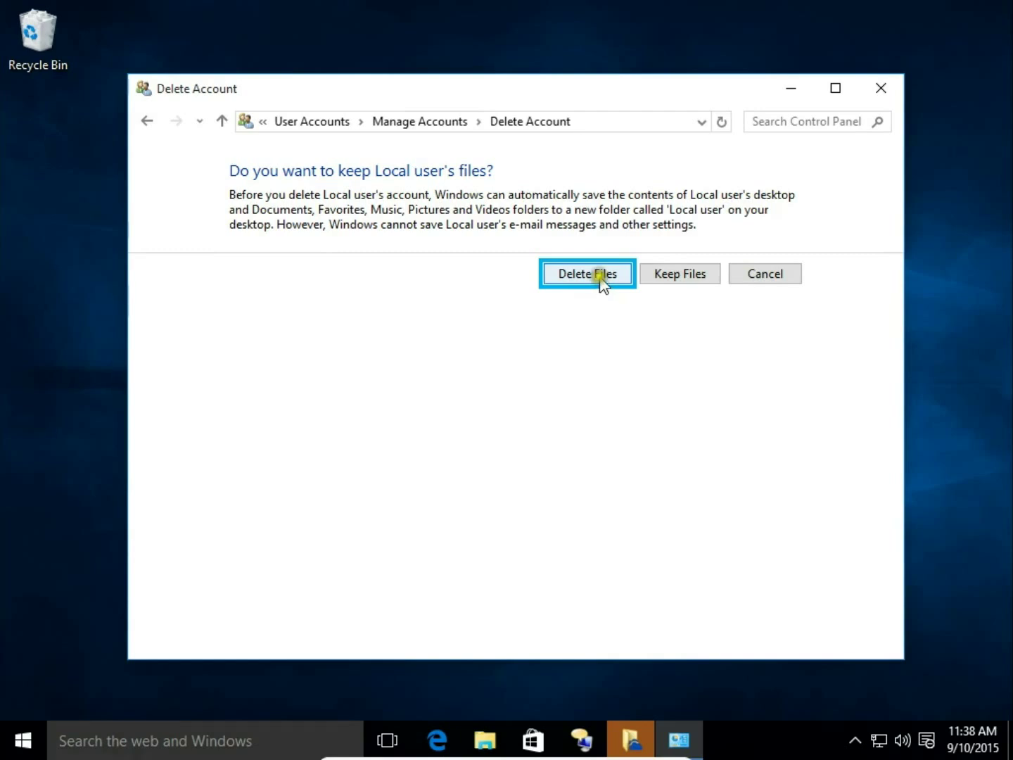
pyautogui.click(682, 276)
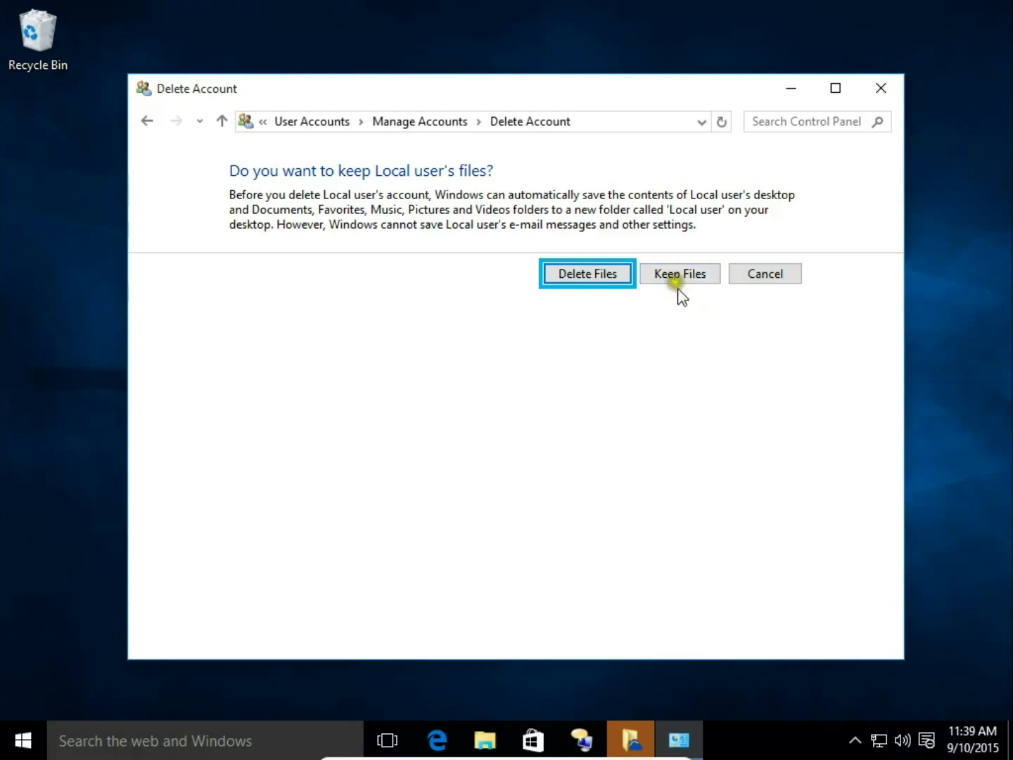
pyautogui.click(767, 275)
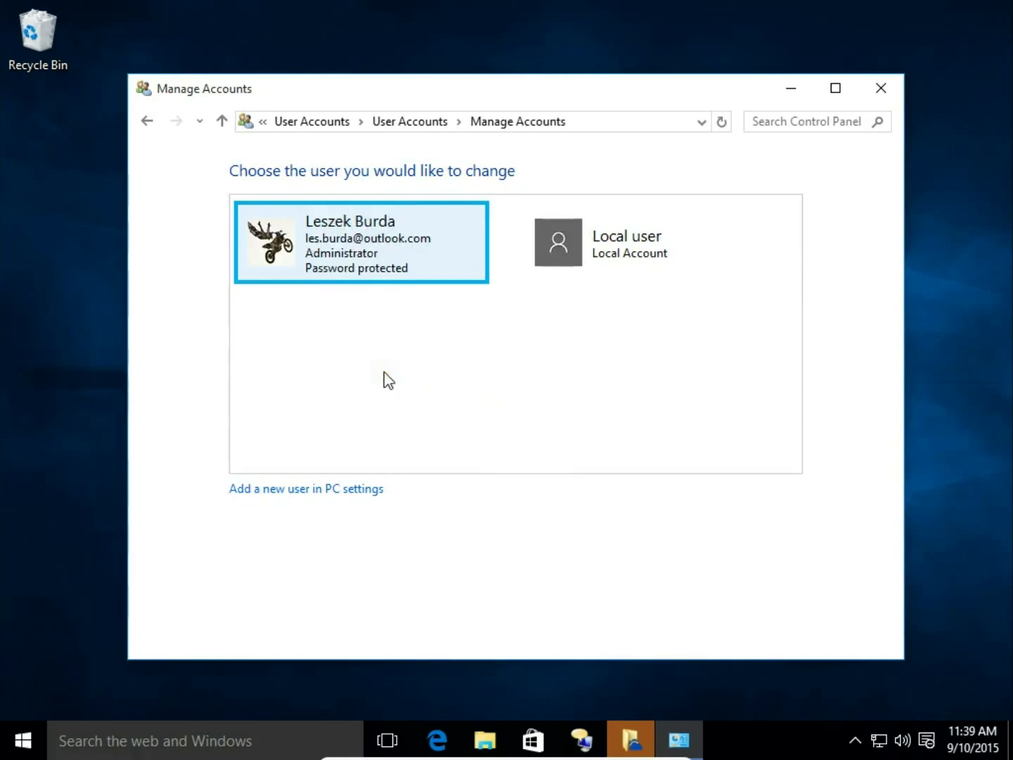
pyautogui.click(337, 258)
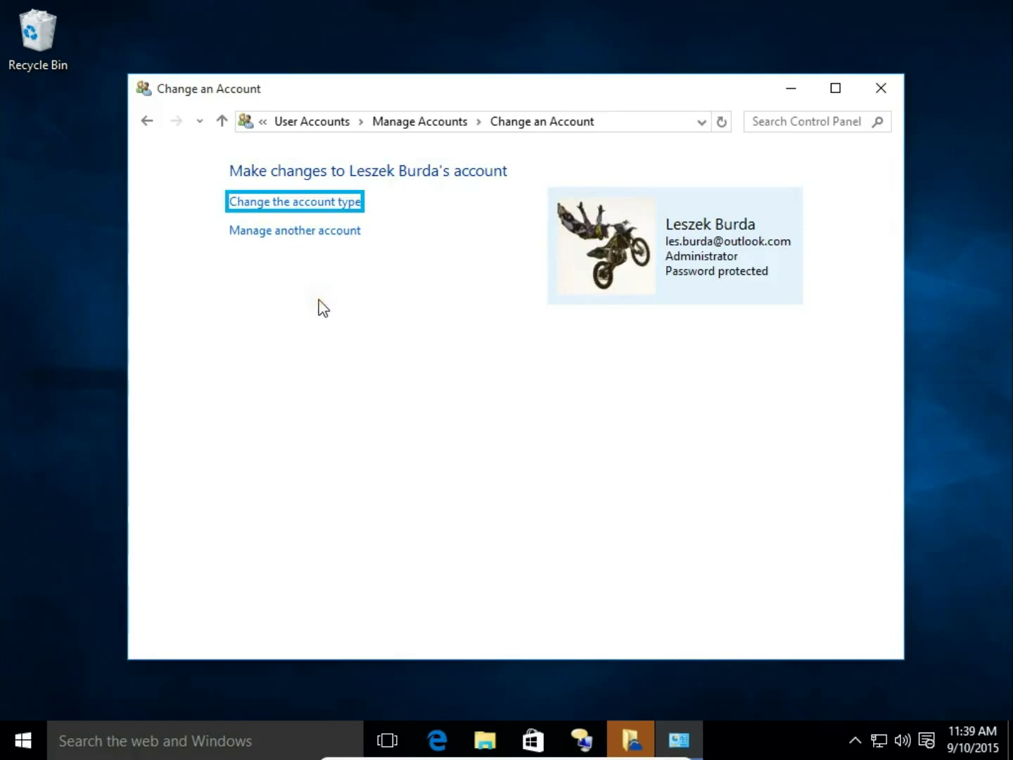
pyautogui.click(526, 127)
pyautogui.click(436, 127)
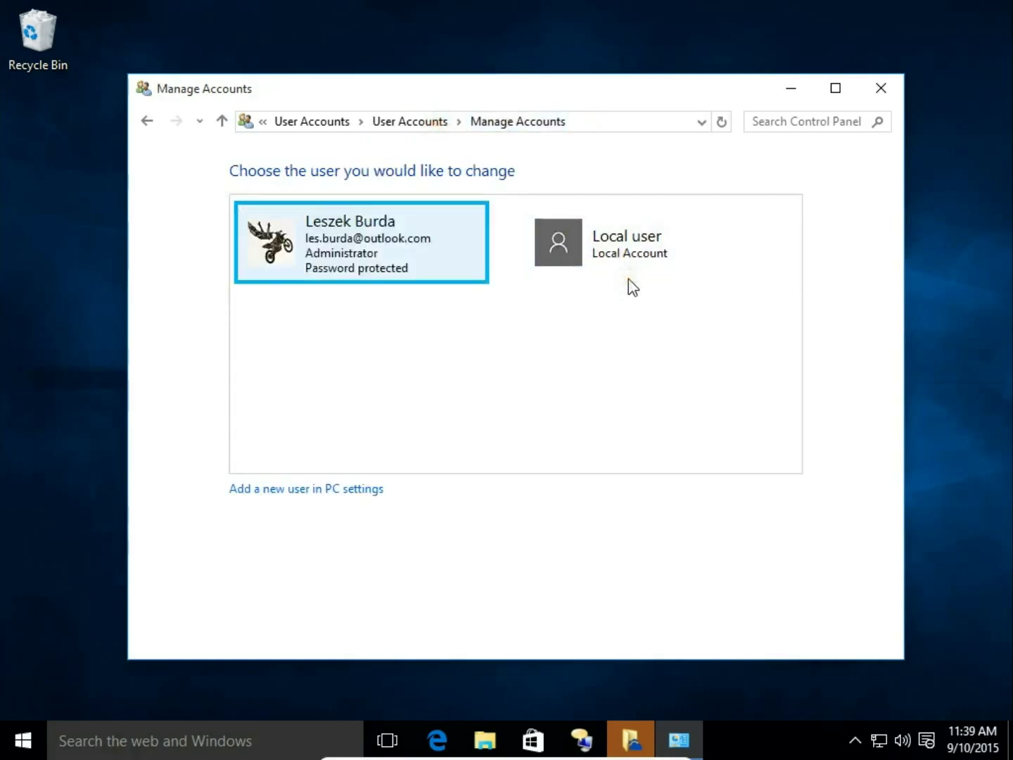
# Change the Local user account type from Standard to Administrator.
pyautogui.click(628, 253)
pyautogui.click(634, 254)
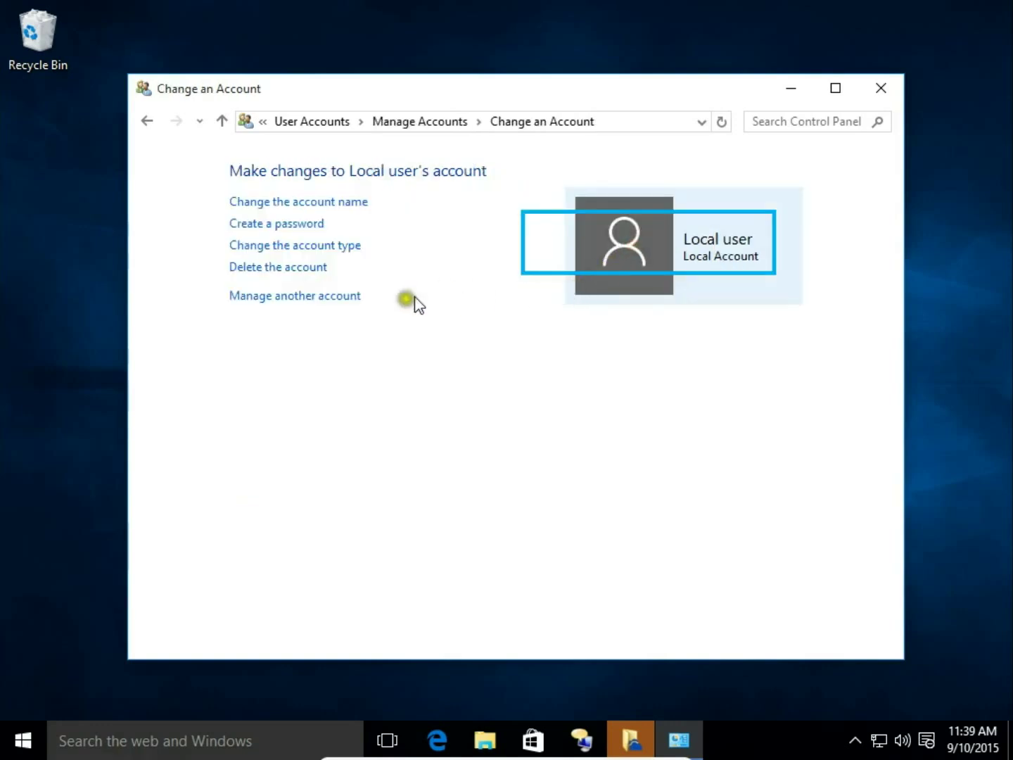
pyautogui.click(294, 247)
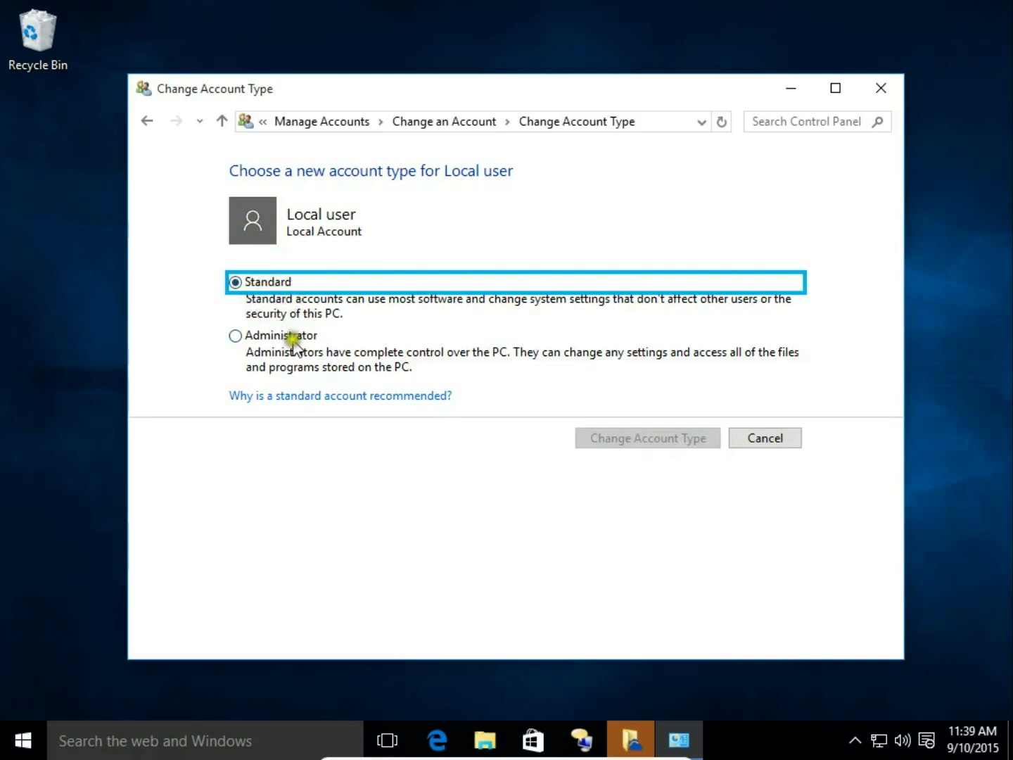
pyautogui.click(235, 335)
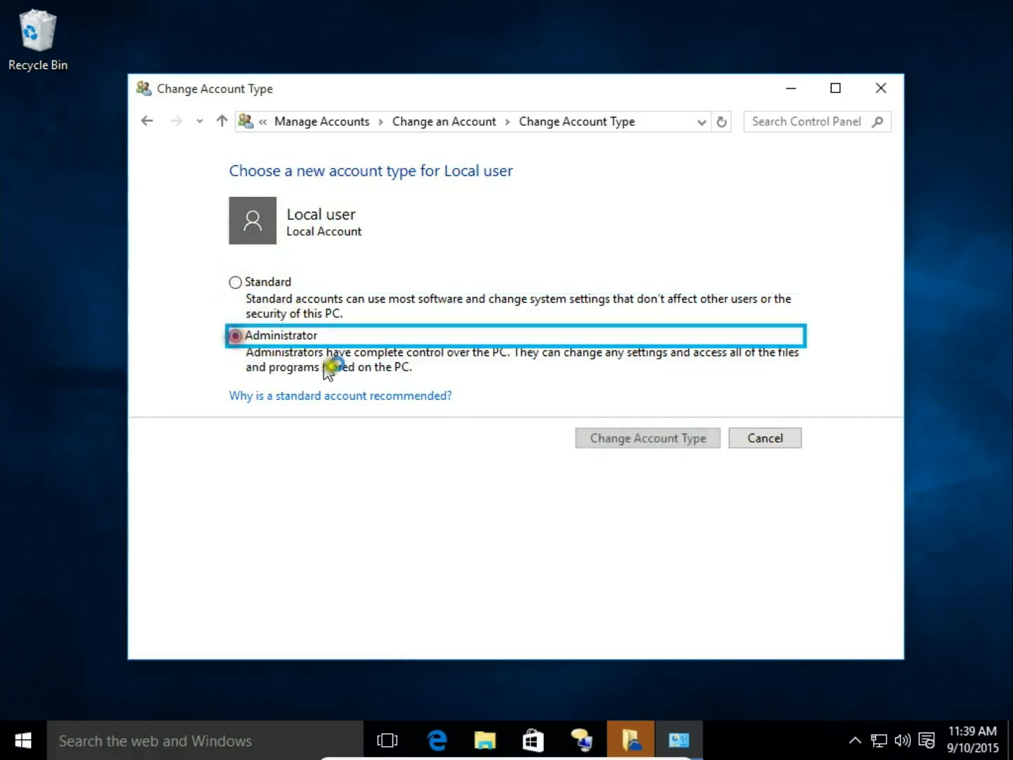
pyautogui.click(633, 449)
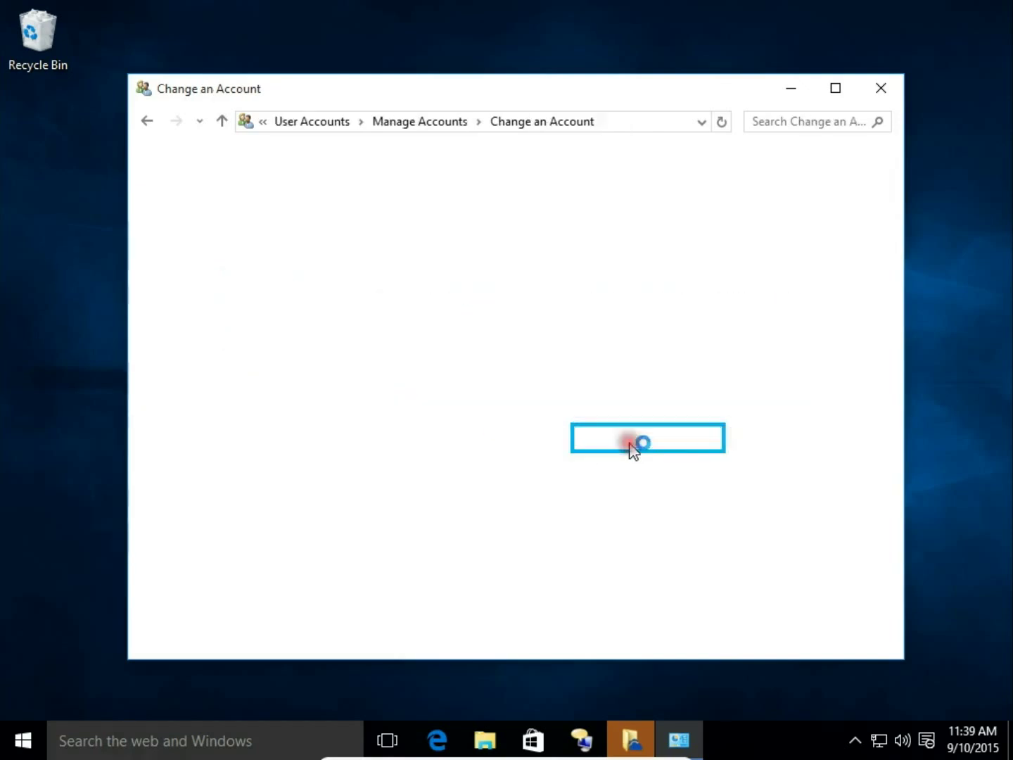
pyautogui.click(417, 121)
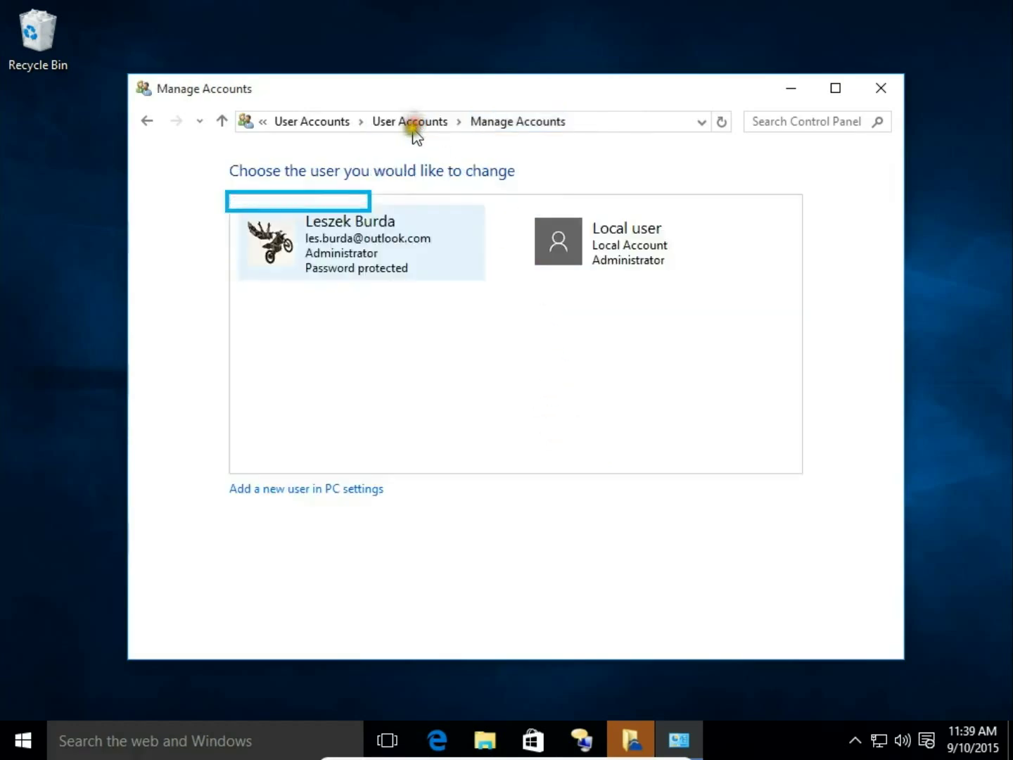
pyautogui.click(342, 256)
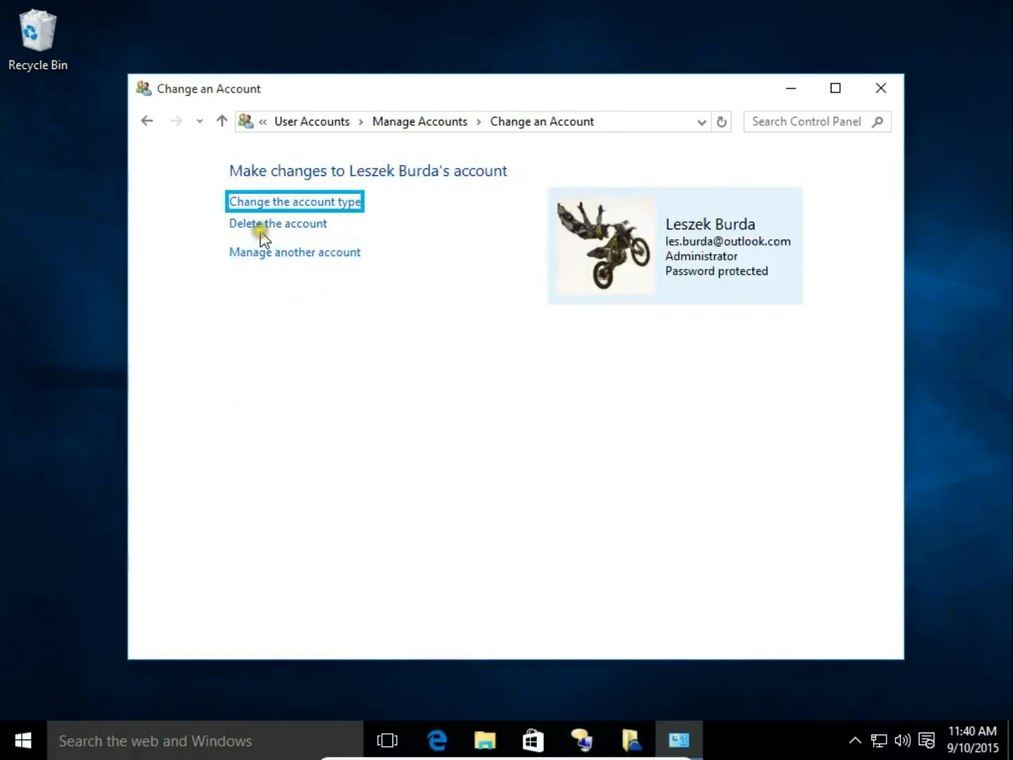
pyautogui.click(262, 231)
pyautogui.click(751, 305)
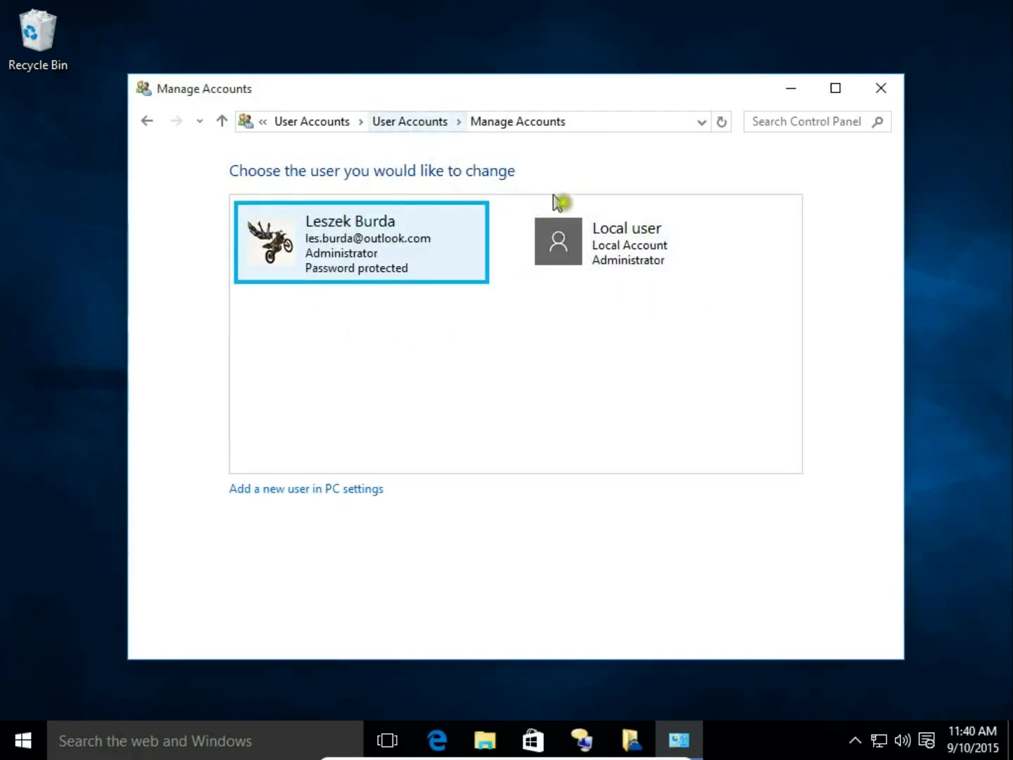
# Set Local user's account type to Standard and return to Manage Accounts.
pyautogui.click(592, 242)
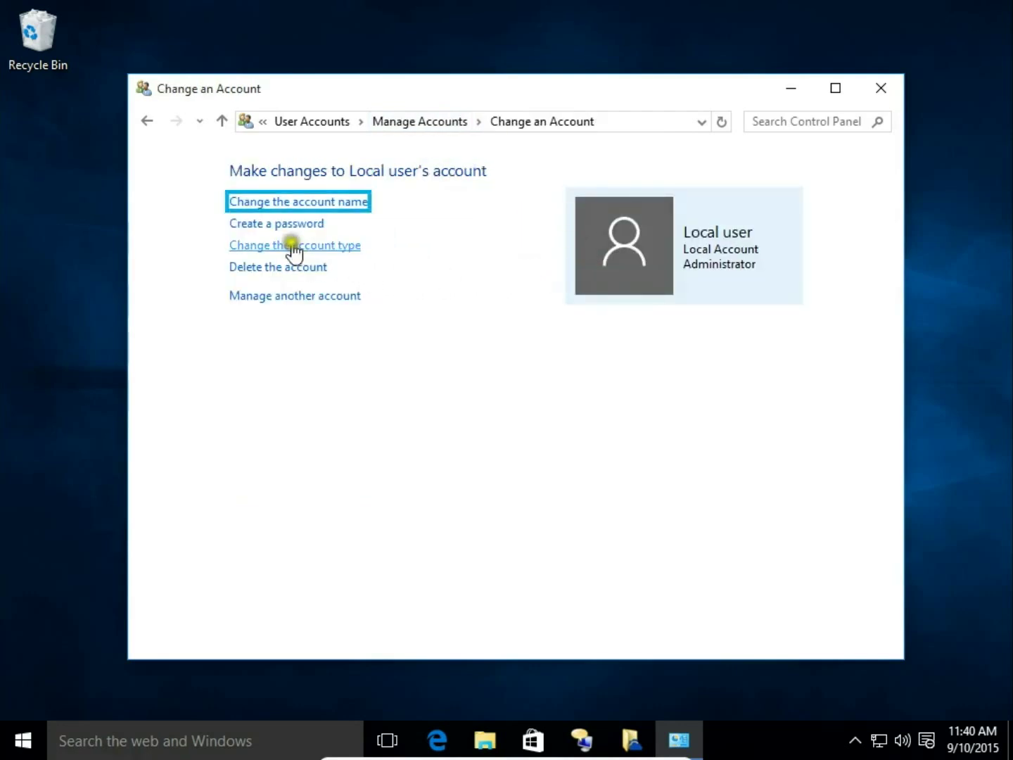
pyautogui.click(295, 245)
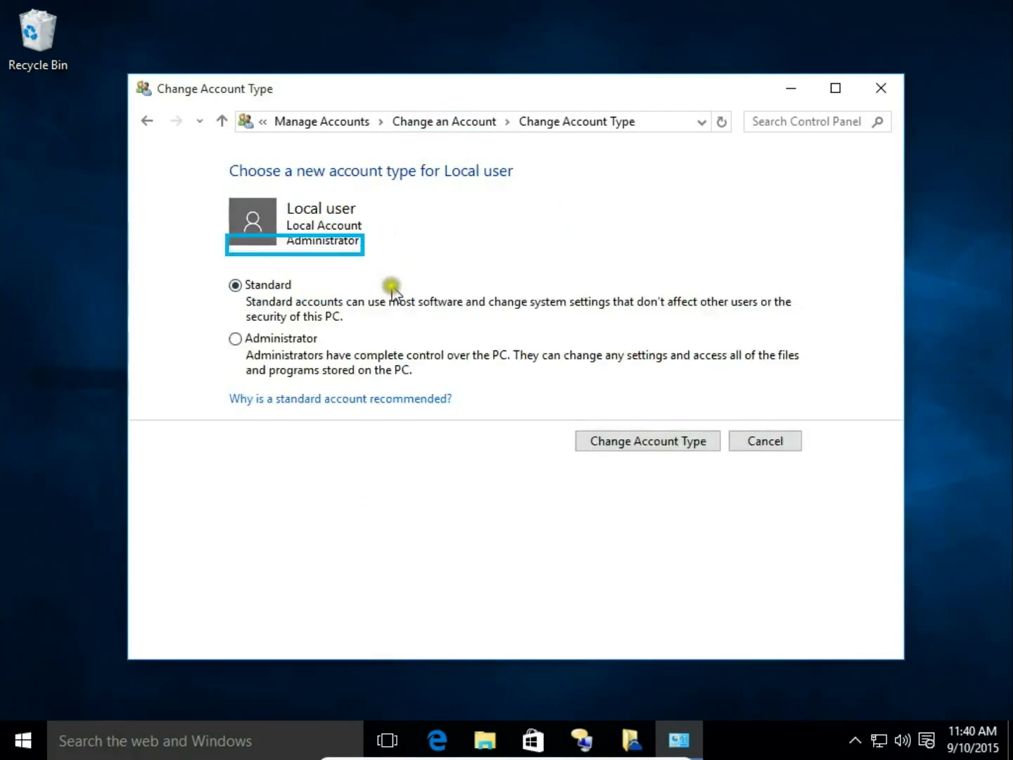
pyautogui.click(611, 442)
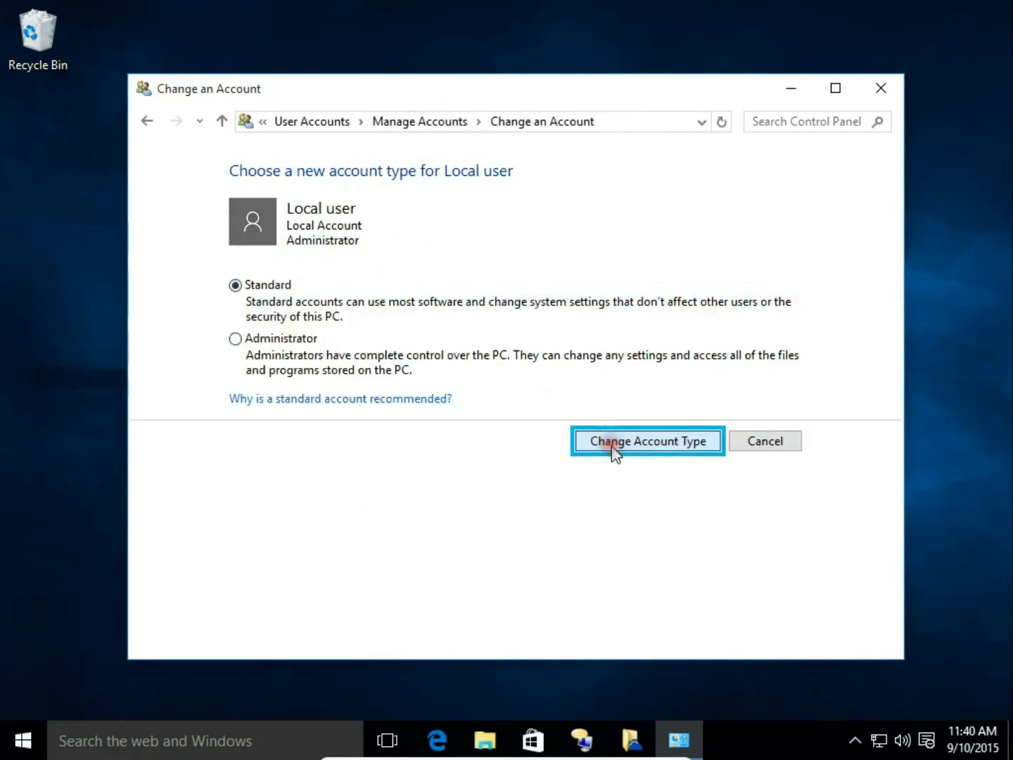
pyautogui.click(434, 122)
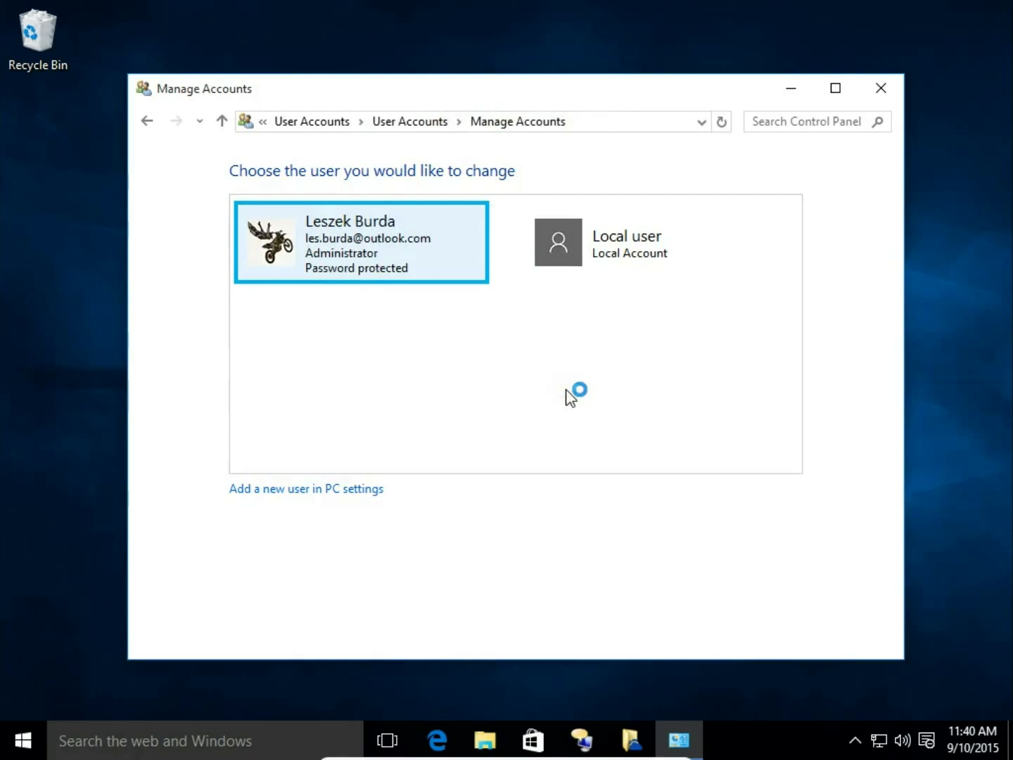
# Delete the Local user account, choosing Delete Files to remove its files too.
pyautogui.click(616, 259)
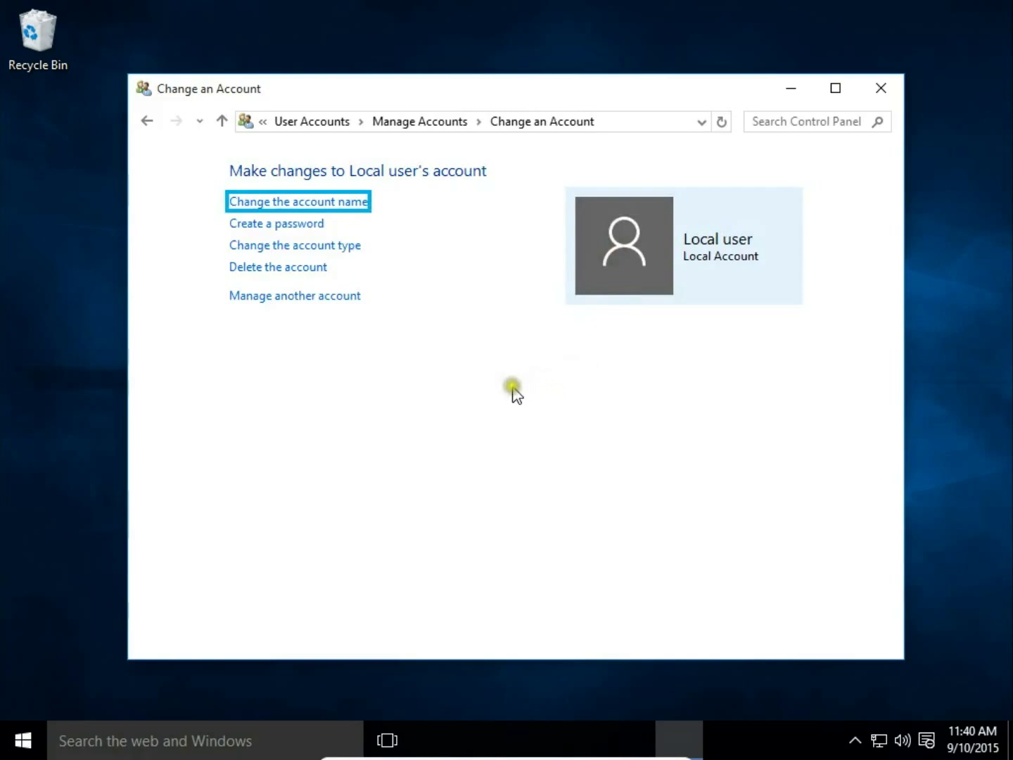
pyautogui.click(270, 267)
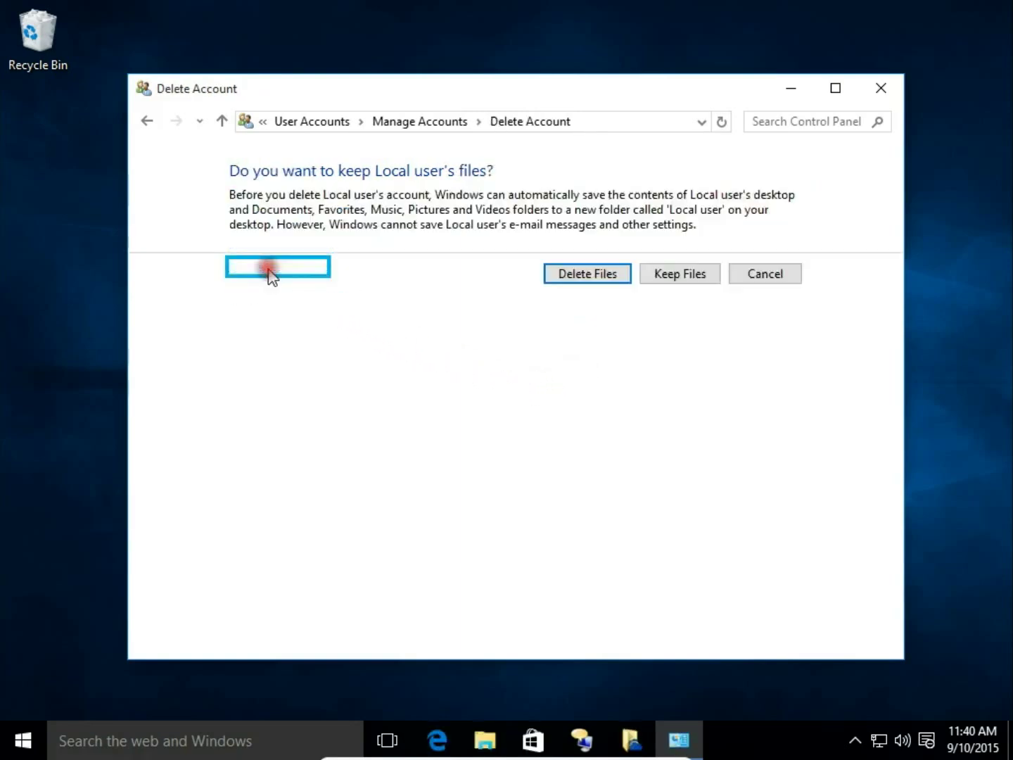
pyautogui.click(591, 275)
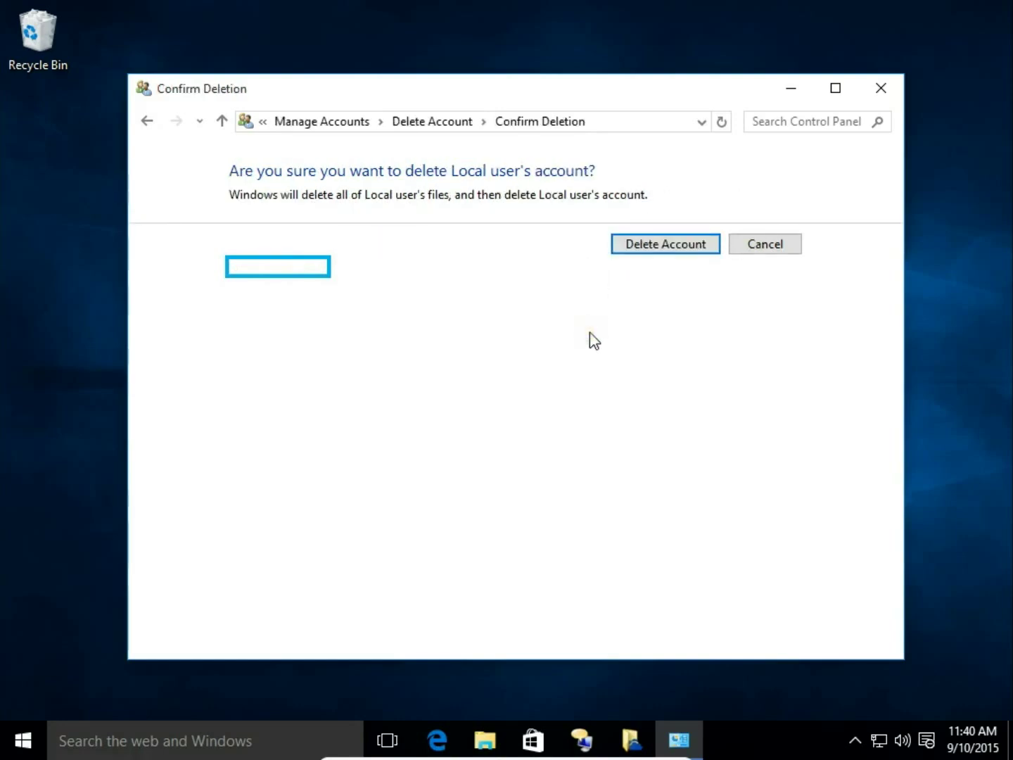
pyautogui.click(659, 247)
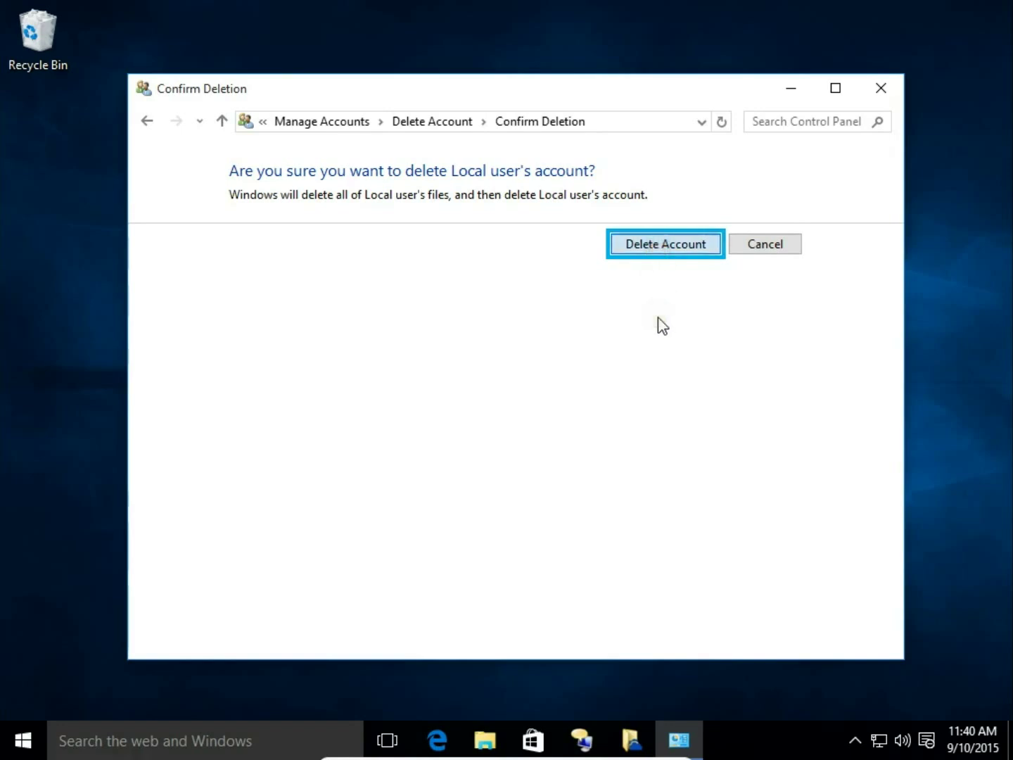